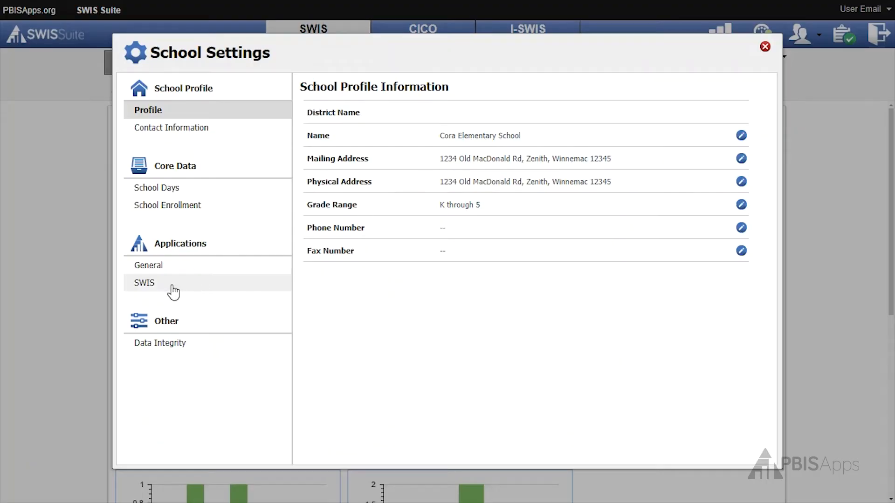
In the school's SWIS application settings, set Referral Workflow Enabled to Yes and save it
click(172, 286)
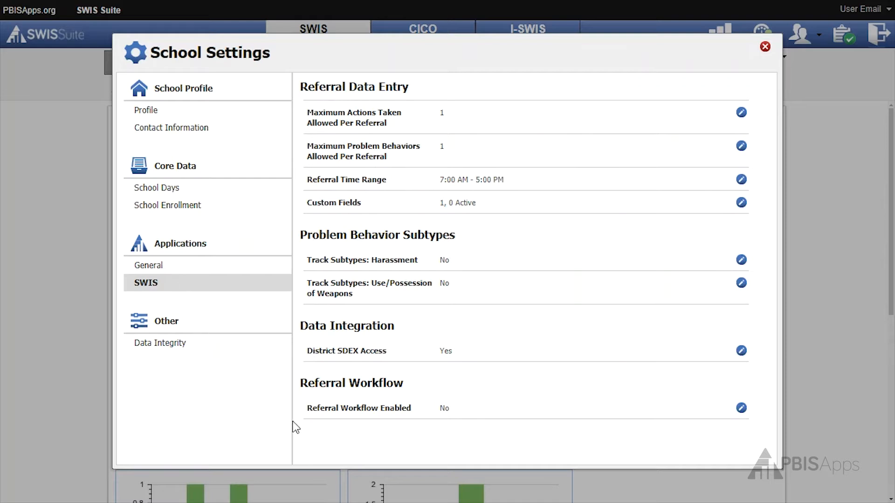
click(480, 415)
click(527, 420)
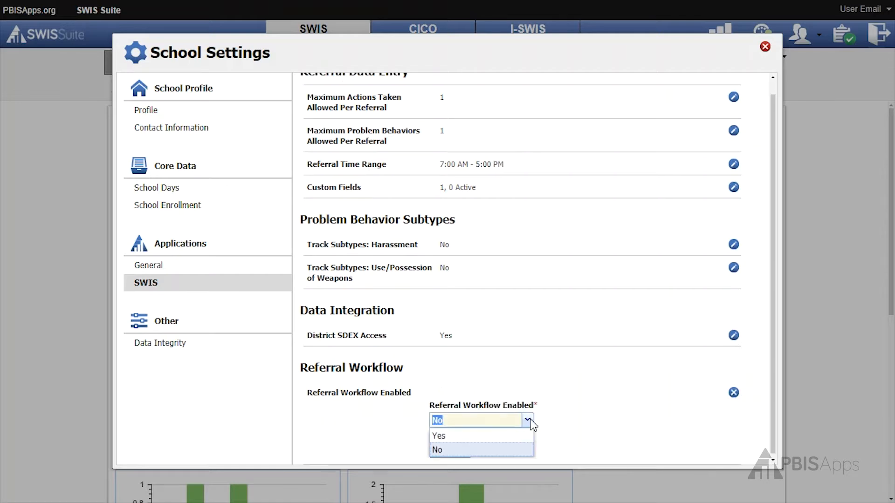
click(516, 439)
click(457, 449)
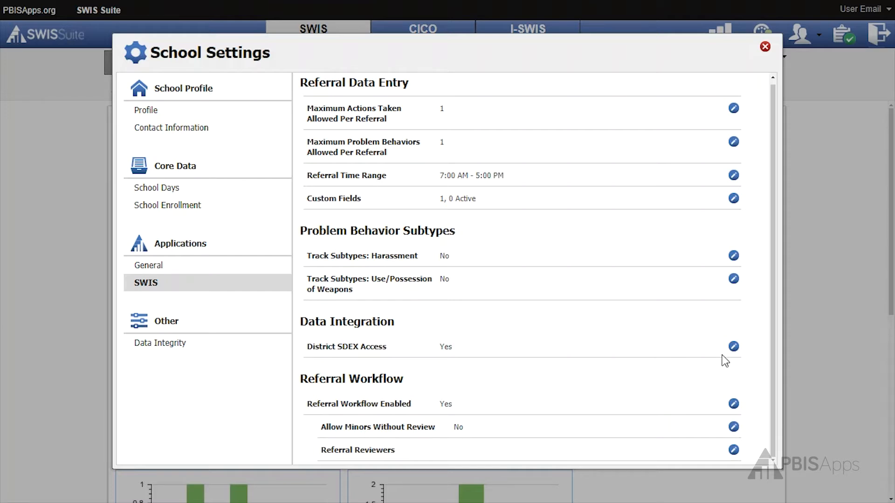
Set Allow Minors Without Review to Yes under Referral Workflow and save it
click(505, 436)
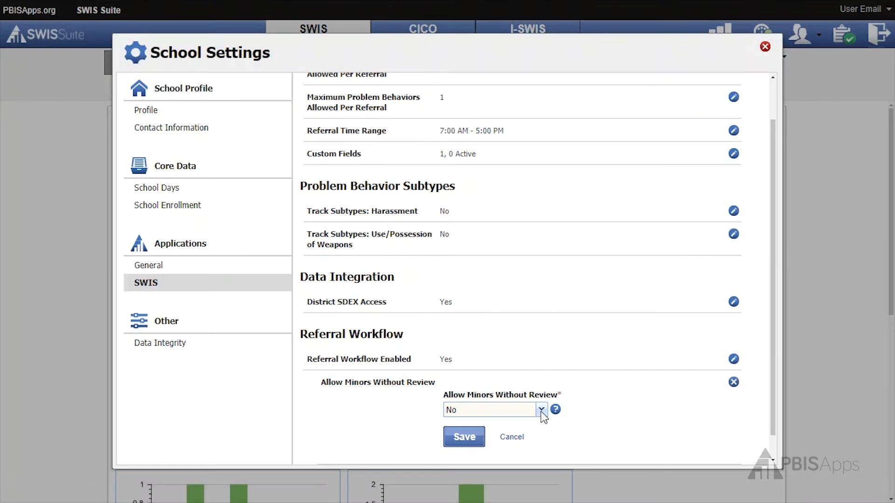
click(542, 410)
click(526, 425)
click(478, 440)
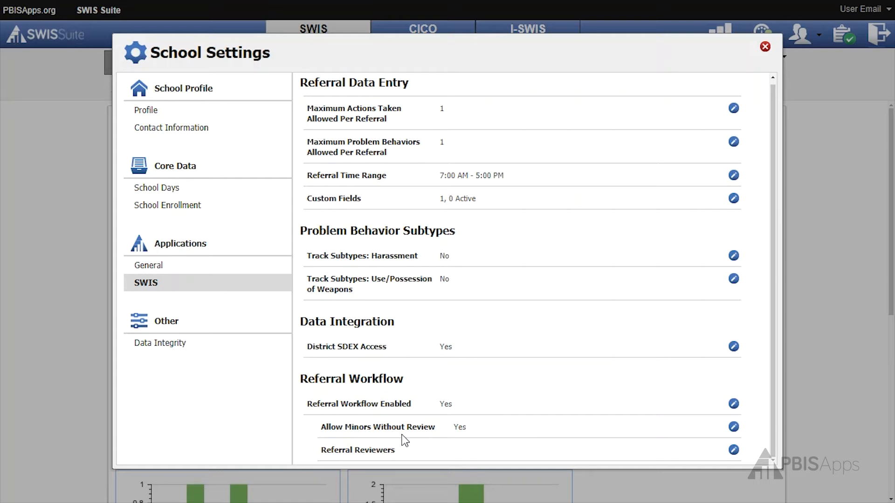
Add the third user offered in the Referral Reviewers settings as a reviewer, marked as Default Reviewer
click(516, 454)
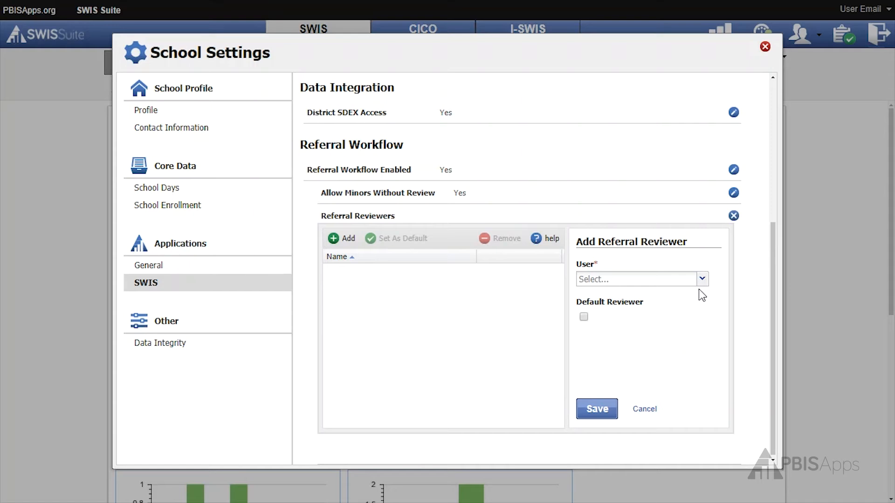
click(702, 280)
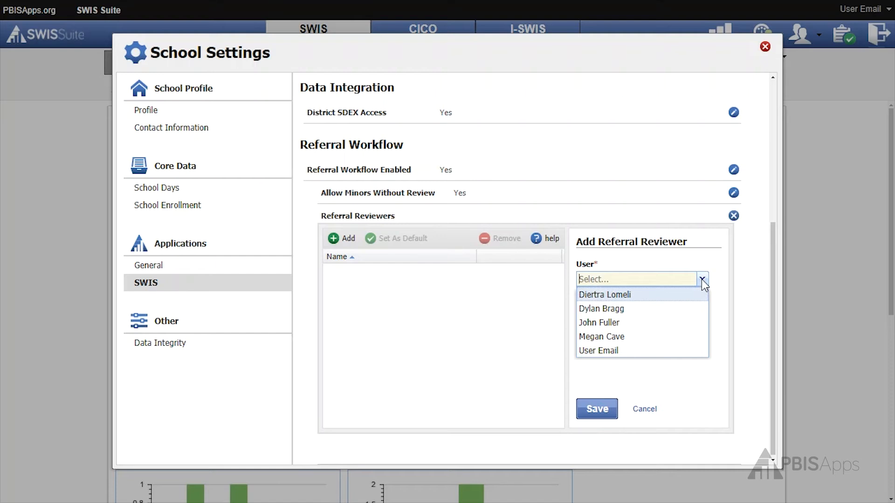
click(672, 322)
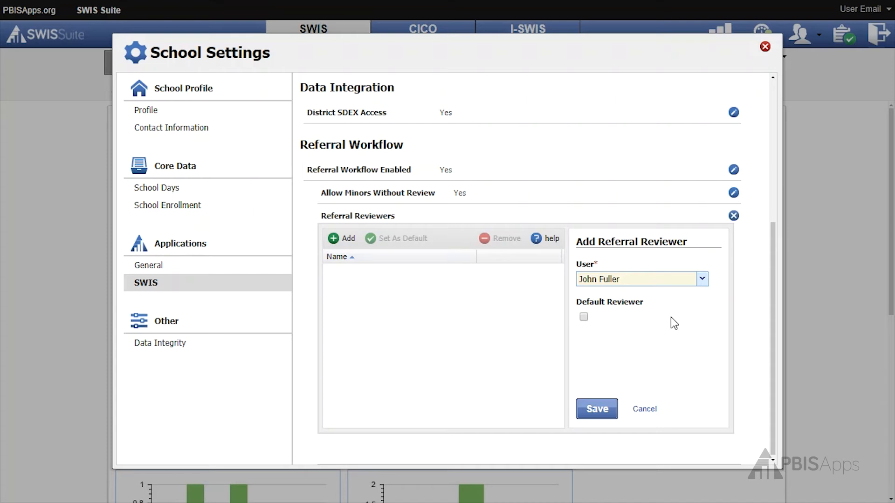
click(584, 318)
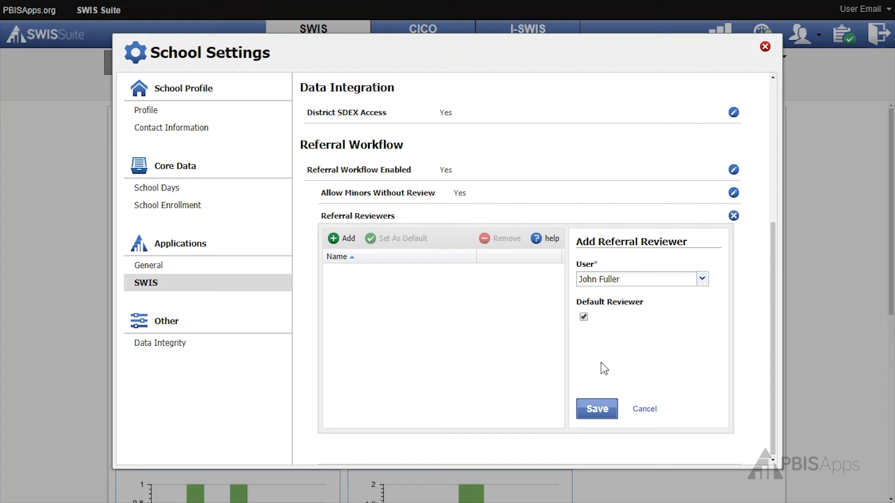
click(588, 410)
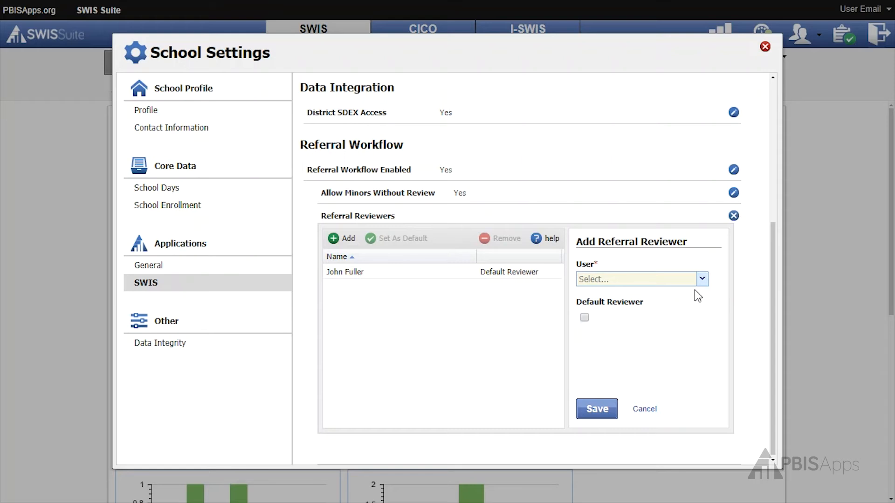
Add the first remaining available user as a referral reviewer without default status
click(702, 280)
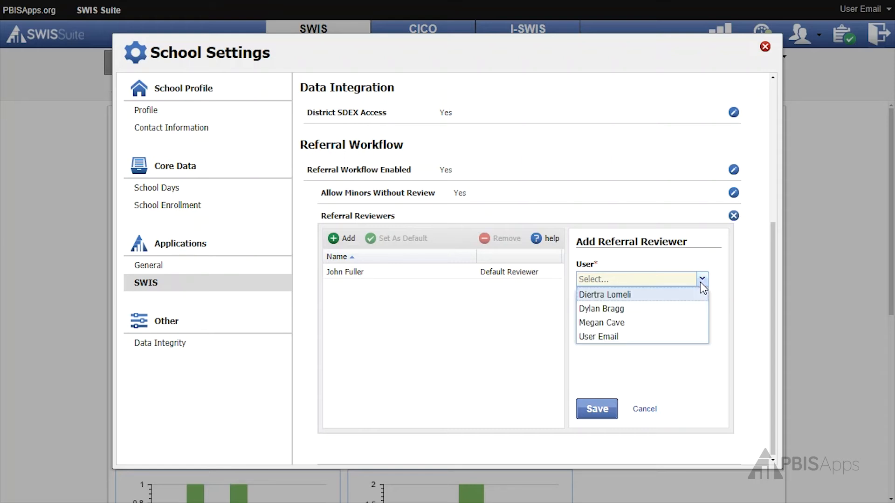
click(679, 296)
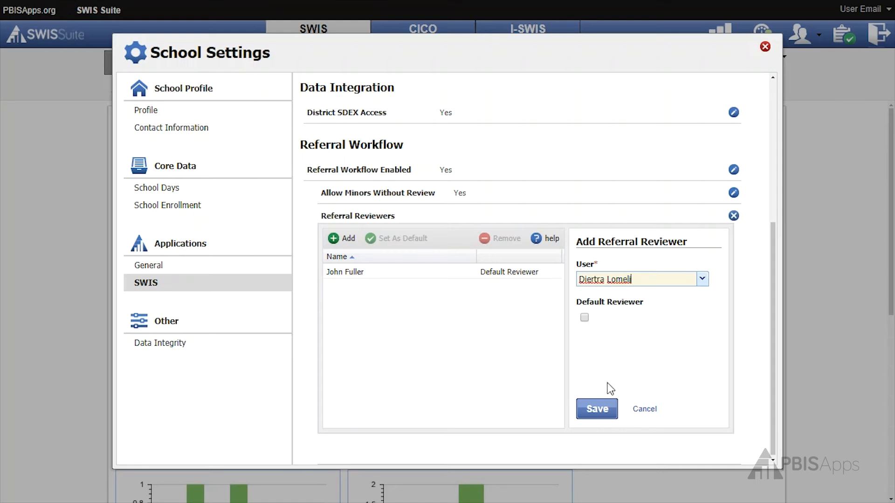
click(590, 413)
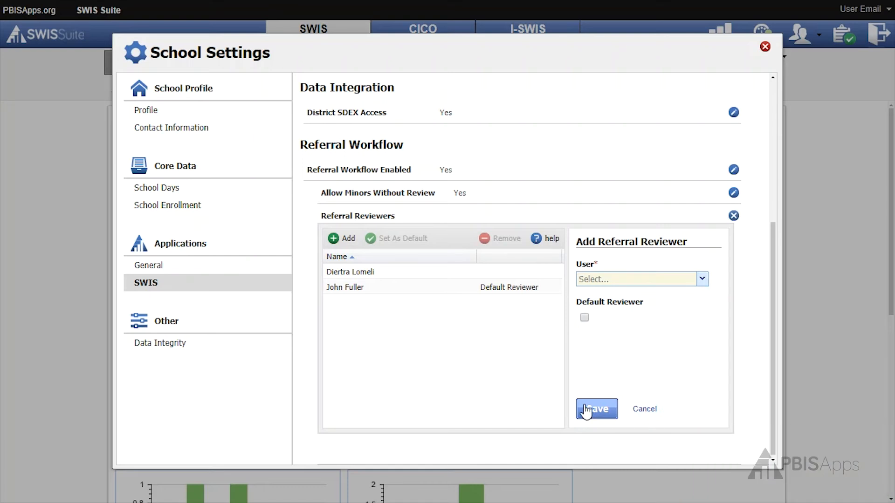
Add the User Email account as a non-default referral reviewer and close the Referral Reviewers editor
click(702, 280)
click(662, 325)
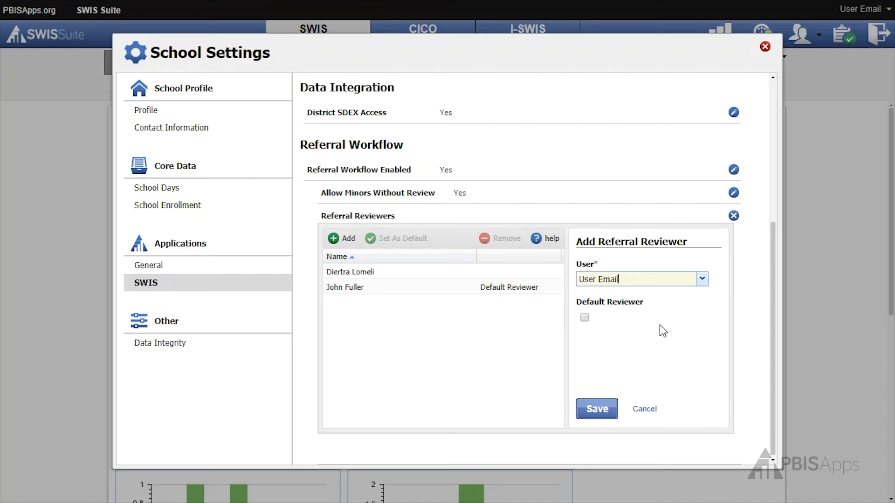
click(598, 414)
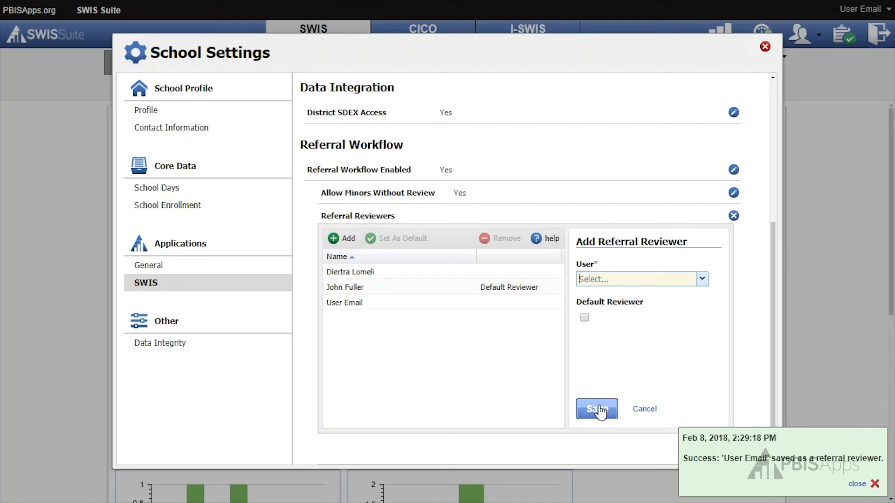
click(734, 215)
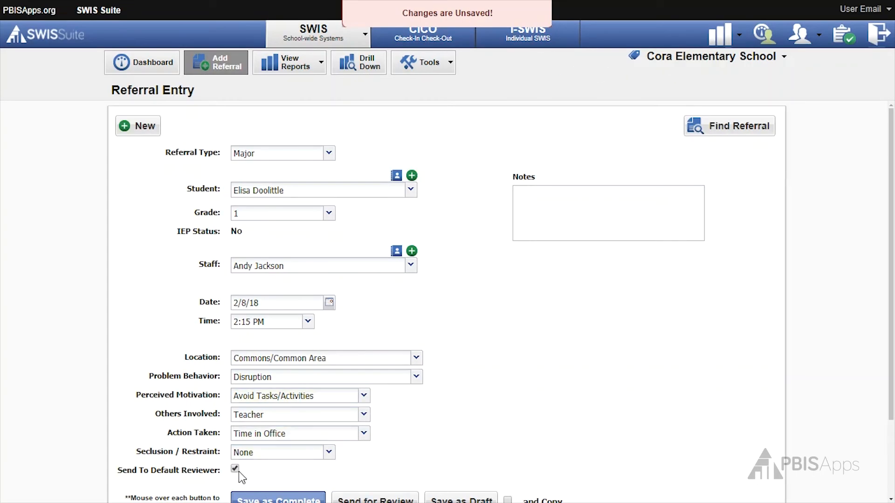
Send the filled-in Major referral for review to the default reviewer
scroll(235, 461, down, 2)
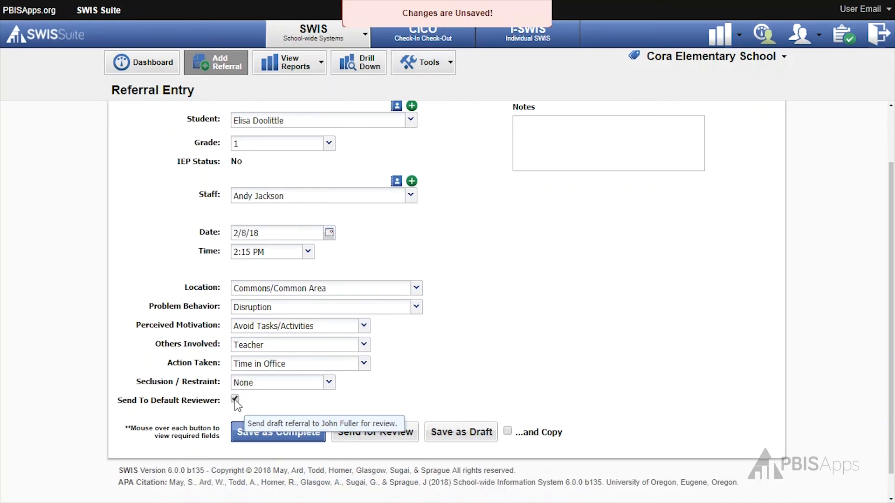
click(395, 433)
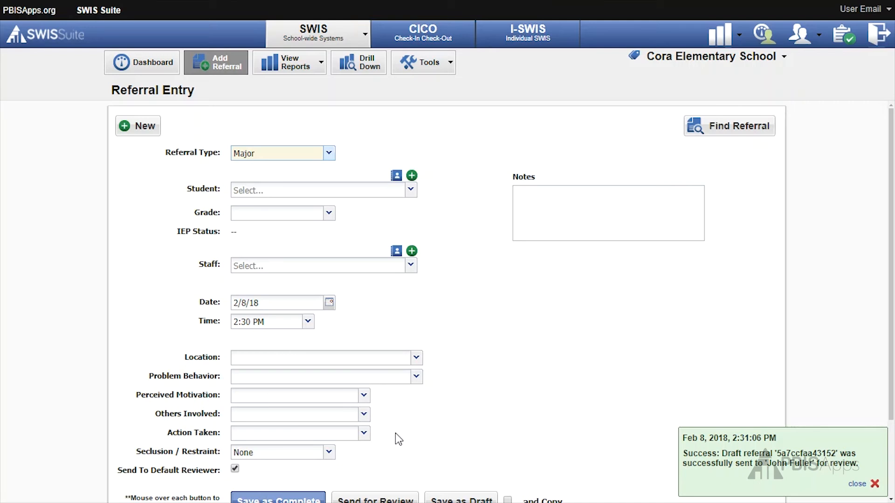
In Referral Management, send the draft Major referral under review to the second listed reviewer and close the window
click(450, 68)
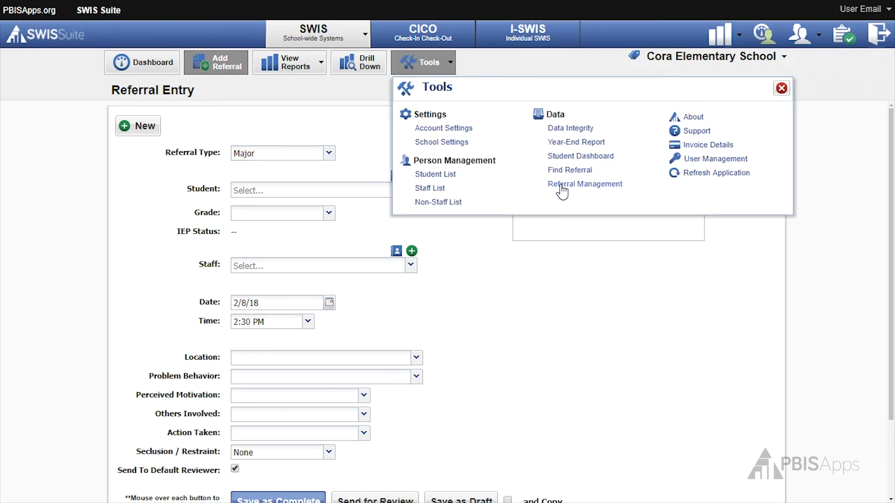
click(562, 186)
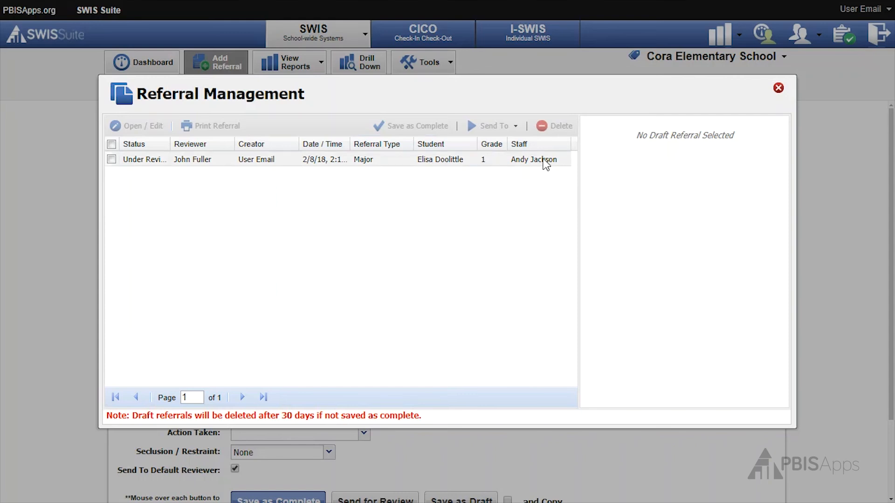
click(172, 162)
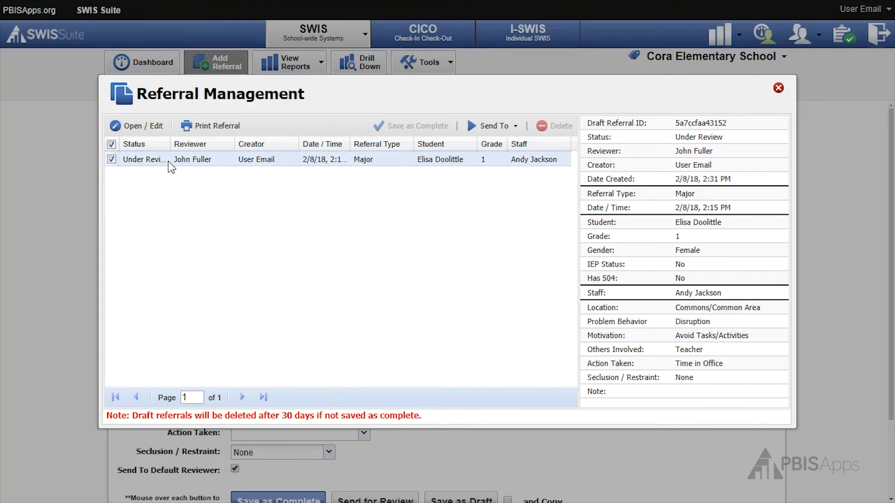
click(491, 129)
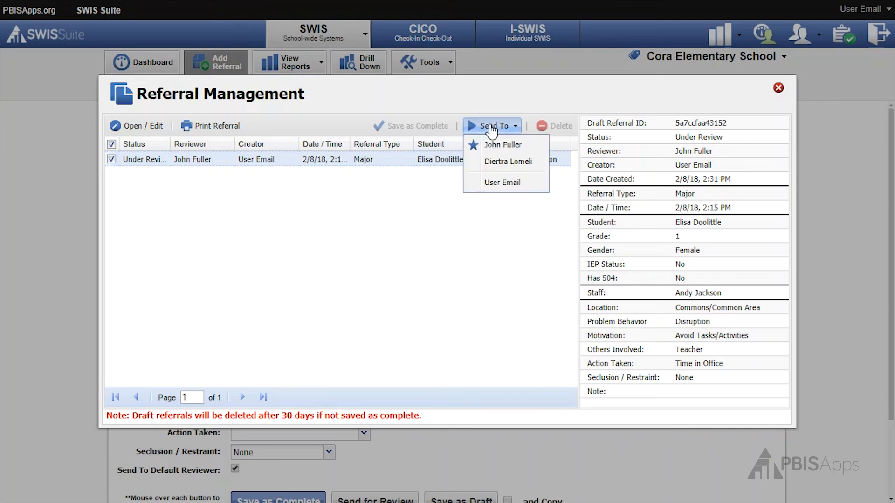
click(502, 163)
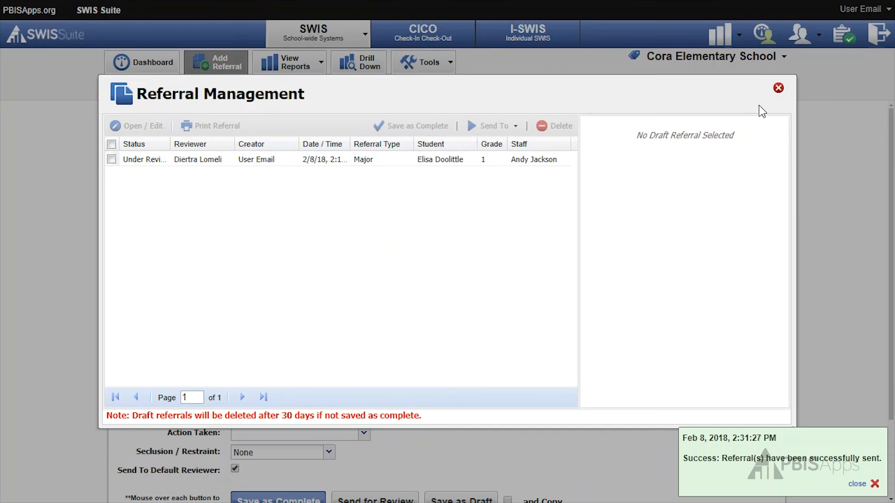
click(778, 89)
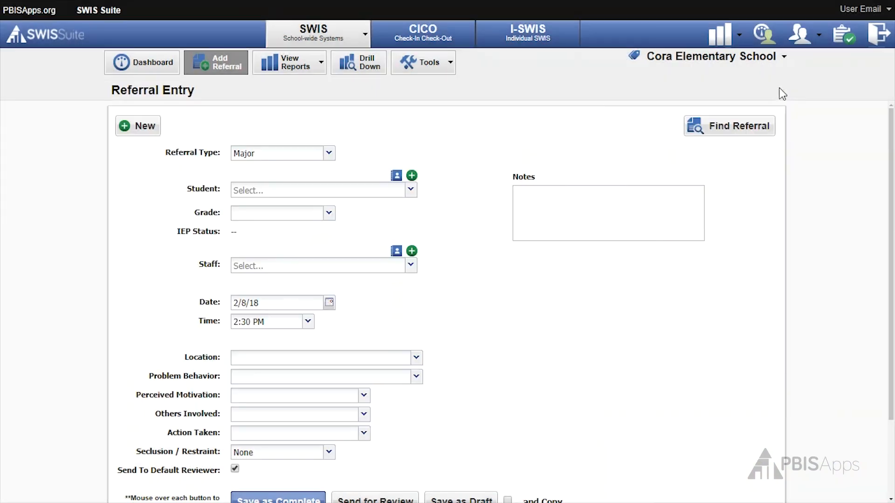
Reopen the Referral Reviewers list in the school's SWIS application settings
click(445, 65)
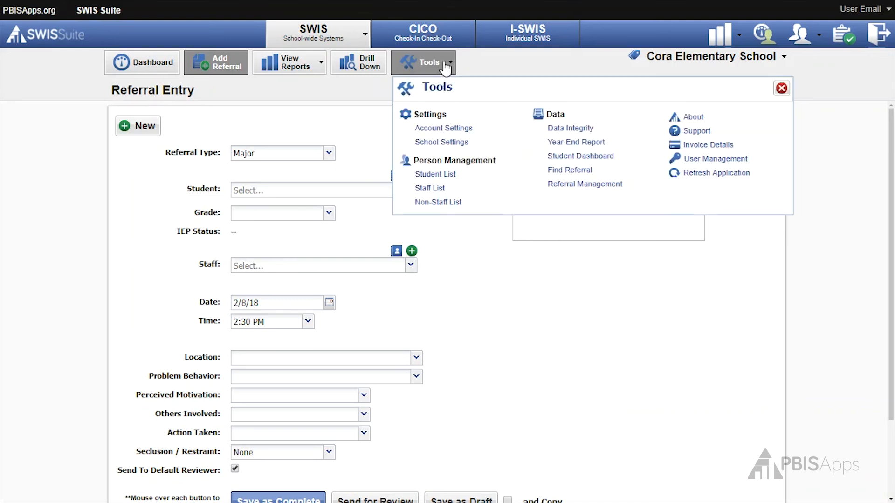
click(446, 142)
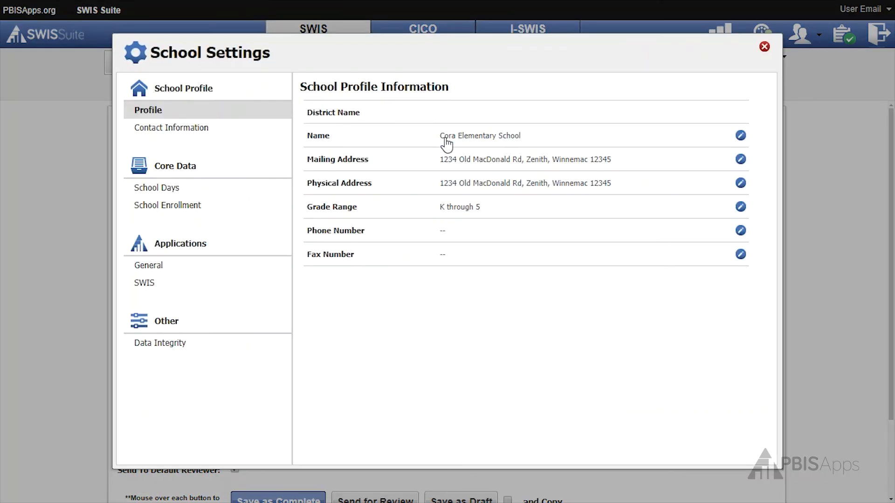
click(181, 288)
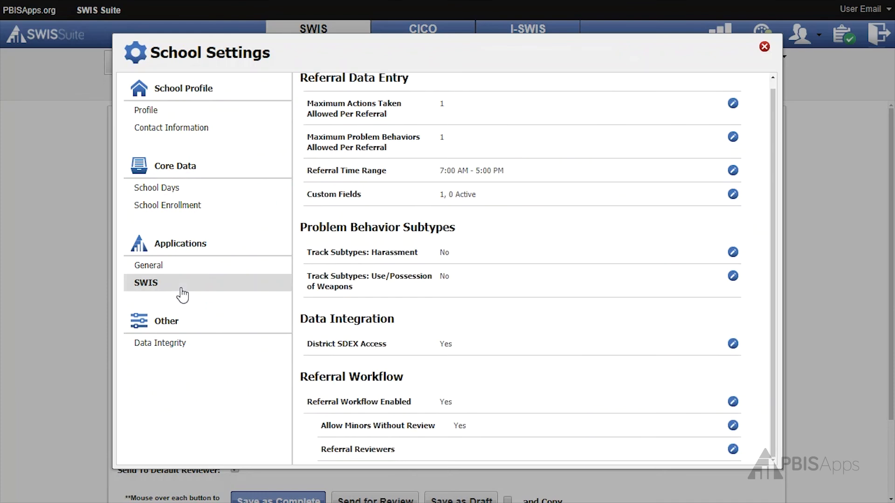
click(386, 449)
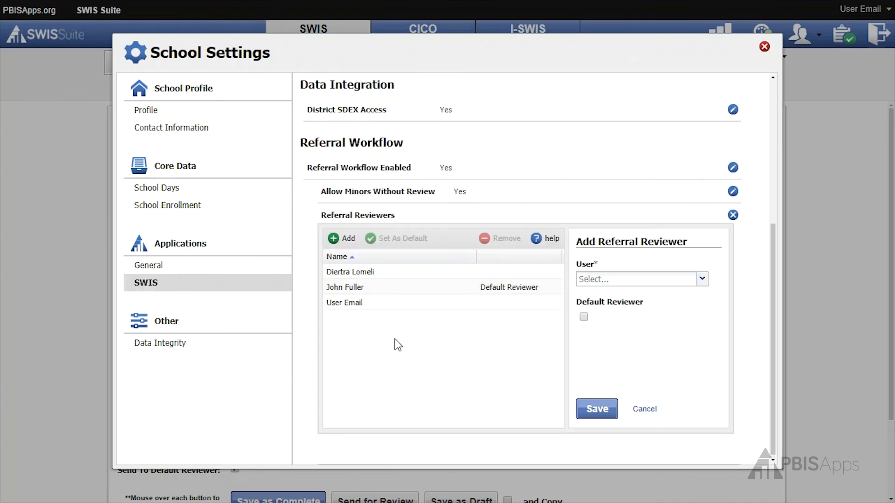